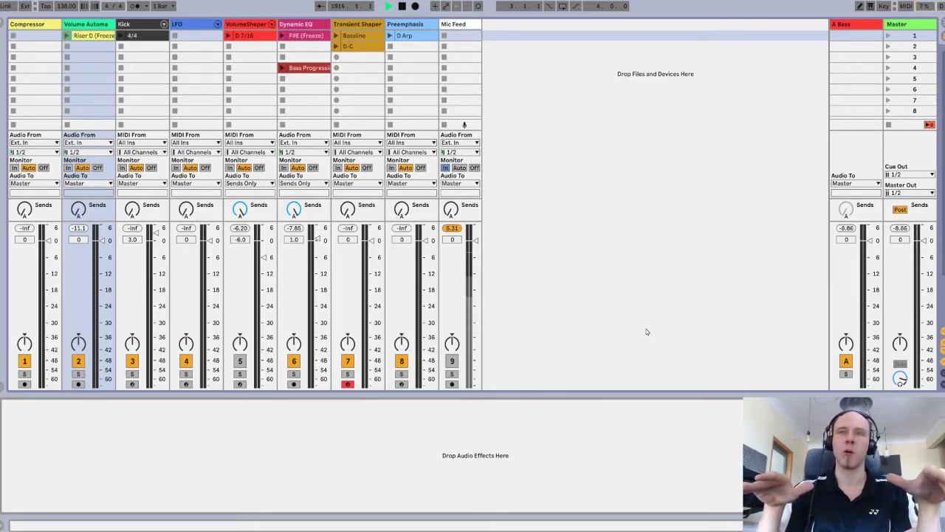
Play the Perc Loop clip with the Compressor turned on and its gain reduction activity view shown.
key("super+Tab")
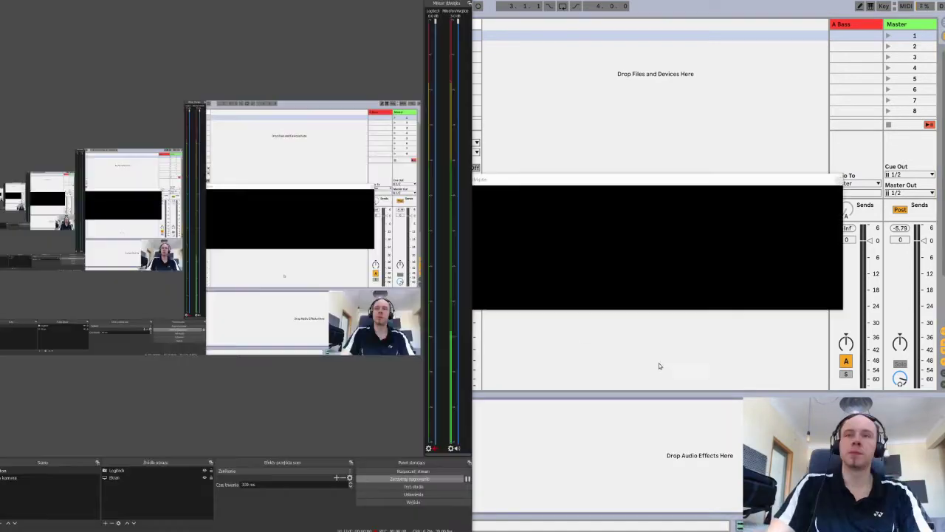
left_click(665, 365)
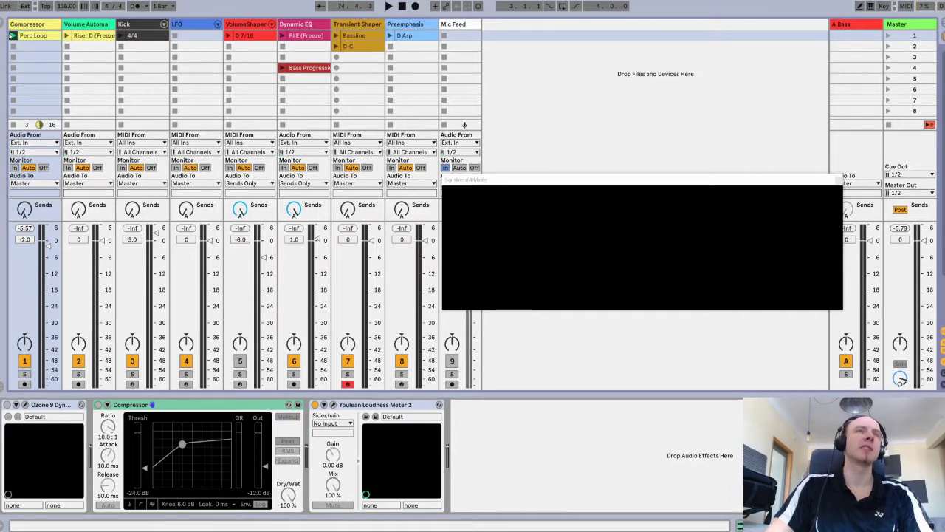
left_click(12, 35)
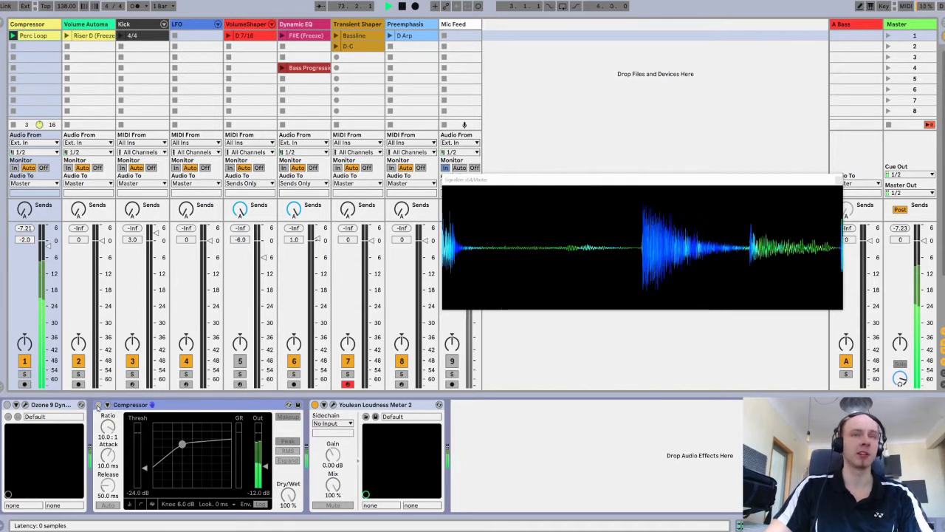
left_click(99, 404)
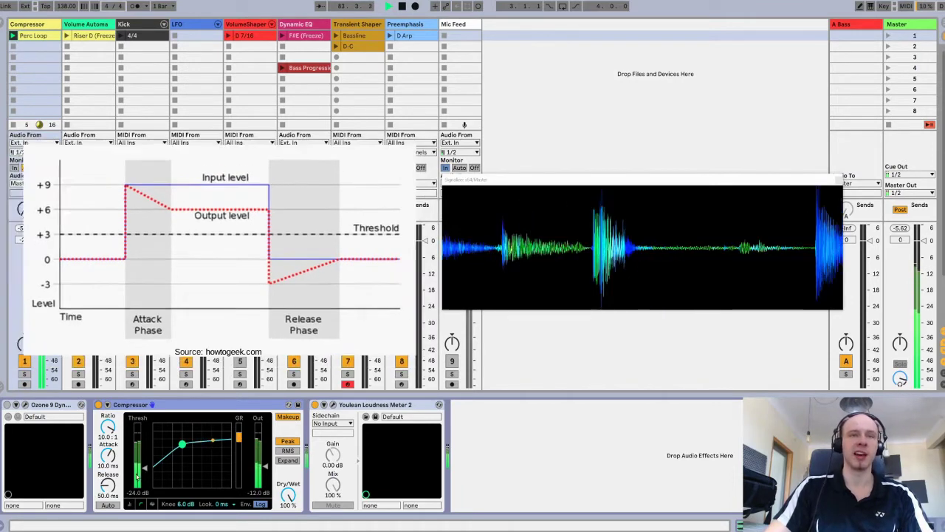
left_click(152, 504)
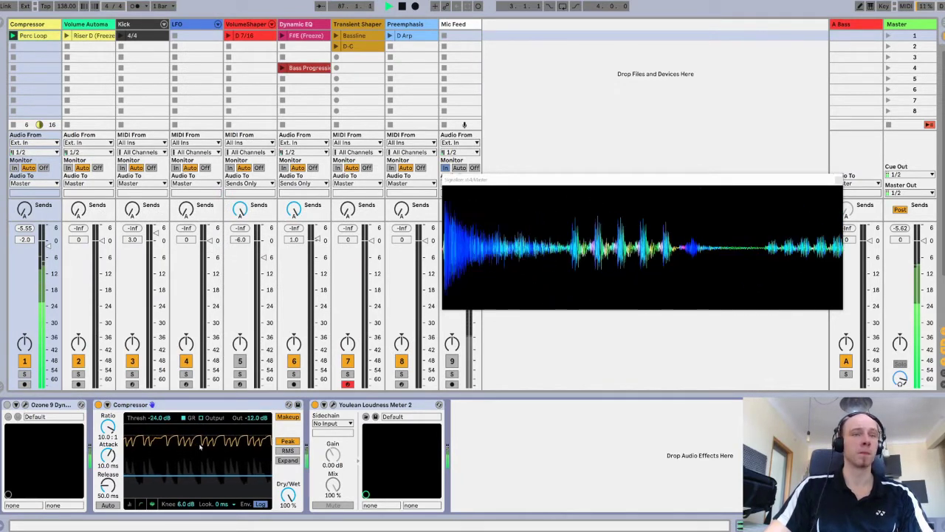
key("space")
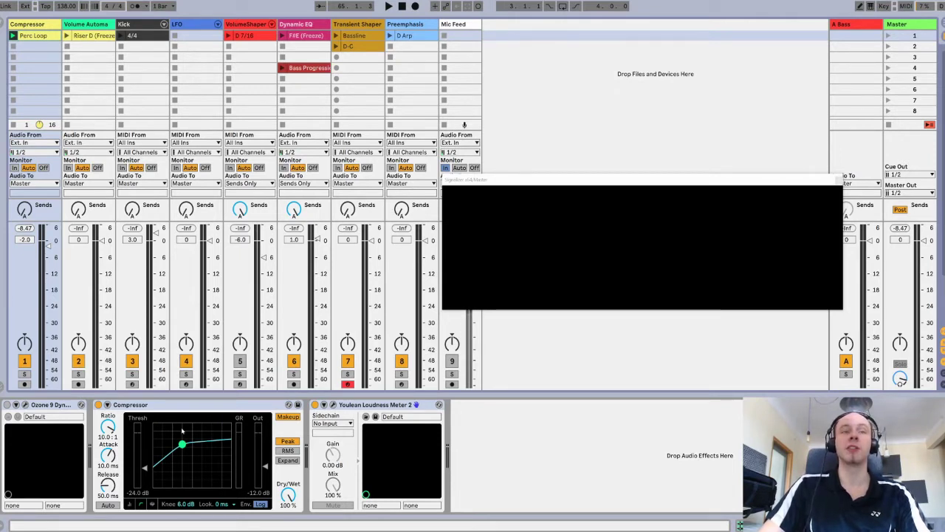
Return the Compressor to its activity view, deactivate it and replay the Perc Loop clip uncompressed.
left_click(152, 504)
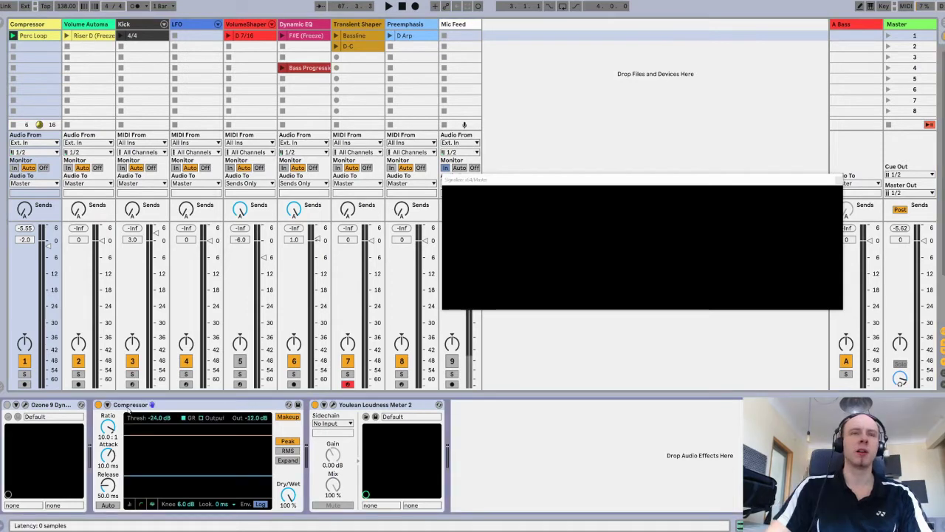
left_click(98, 405)
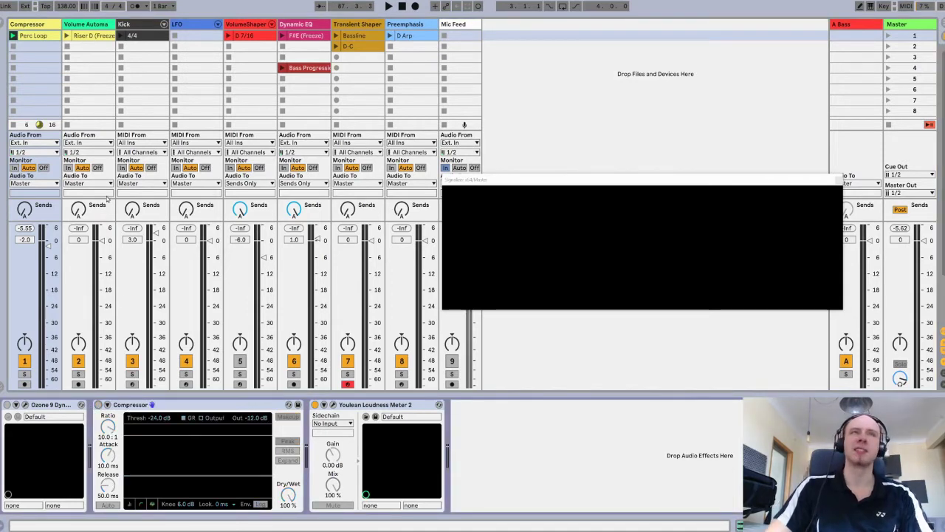
left_click(13, 36)
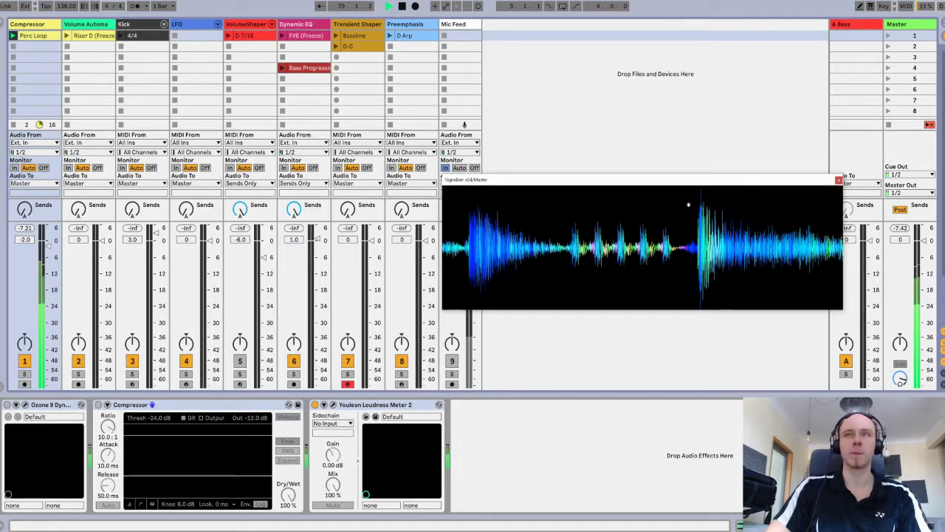
key("space")
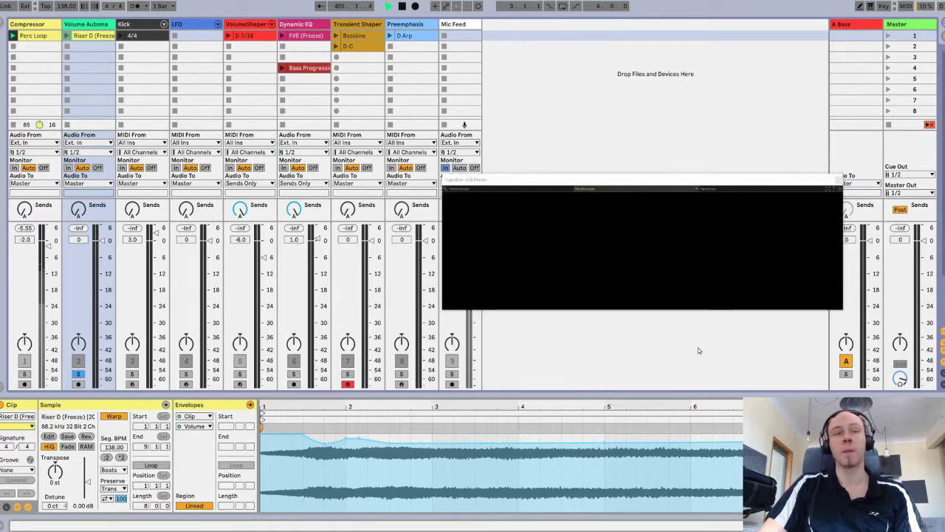
Hide the floating plug-in windows and play the Riser D clip on the volume automation track.
key("ctrl+alt+p")
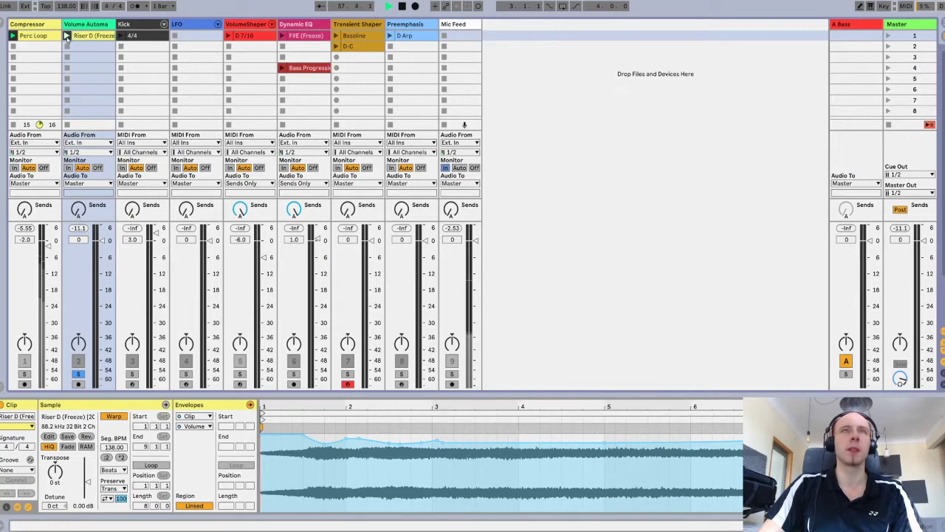
left_click(67, 36)
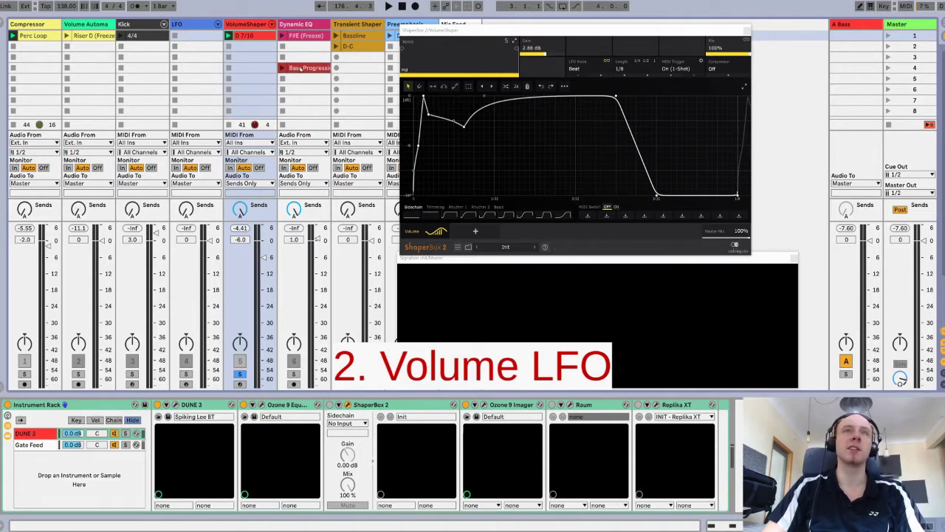
Play the D 7/16 clip on the VolumeShaper track with ShaperBox 2 turned on, and check the clip's notes.
left_click(228, 35)
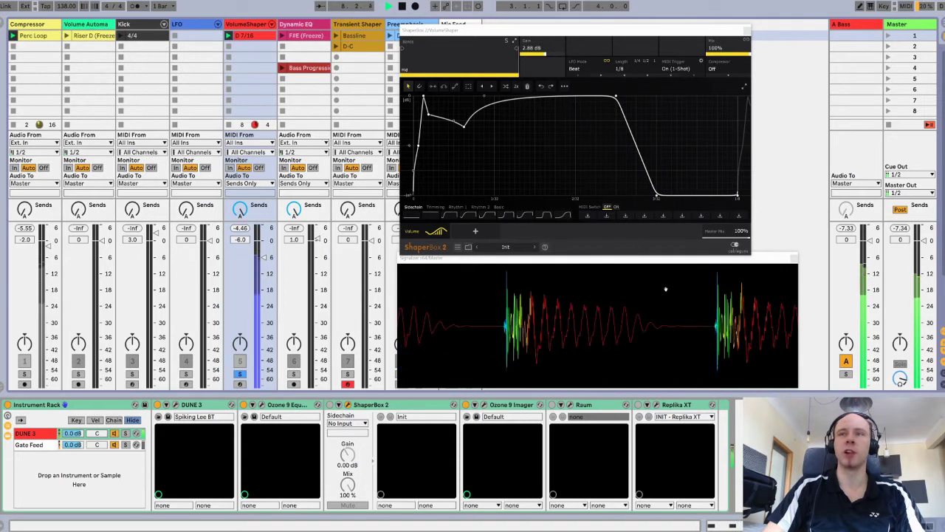
left_click(331, 405)
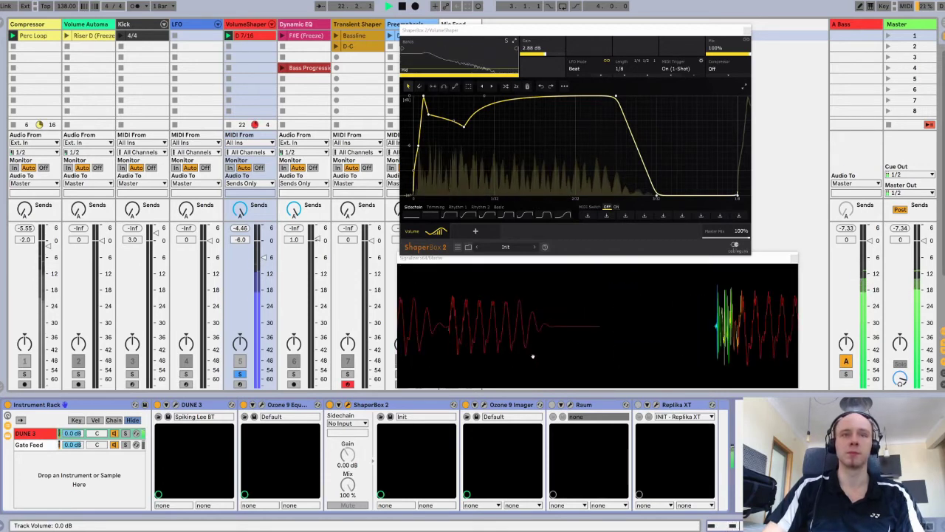
key("space")
key("shift+Tab")
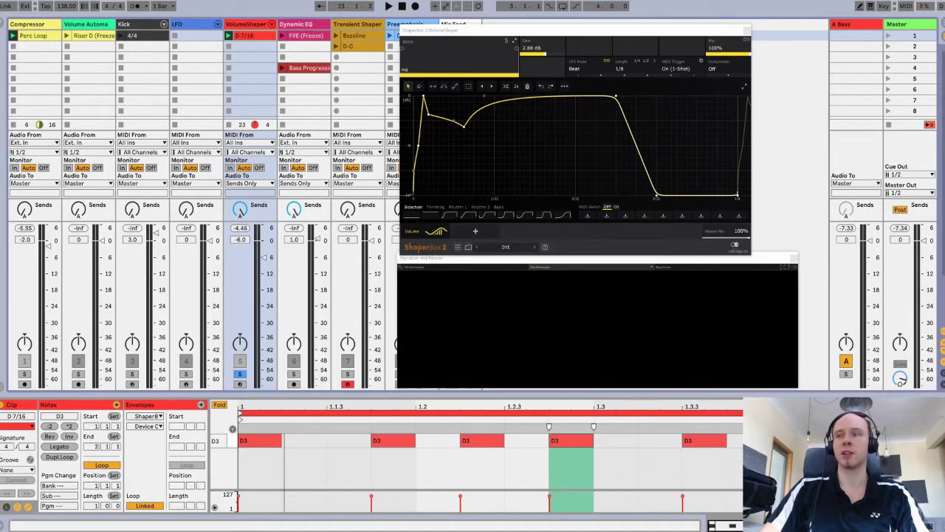
key("shift+Tab")
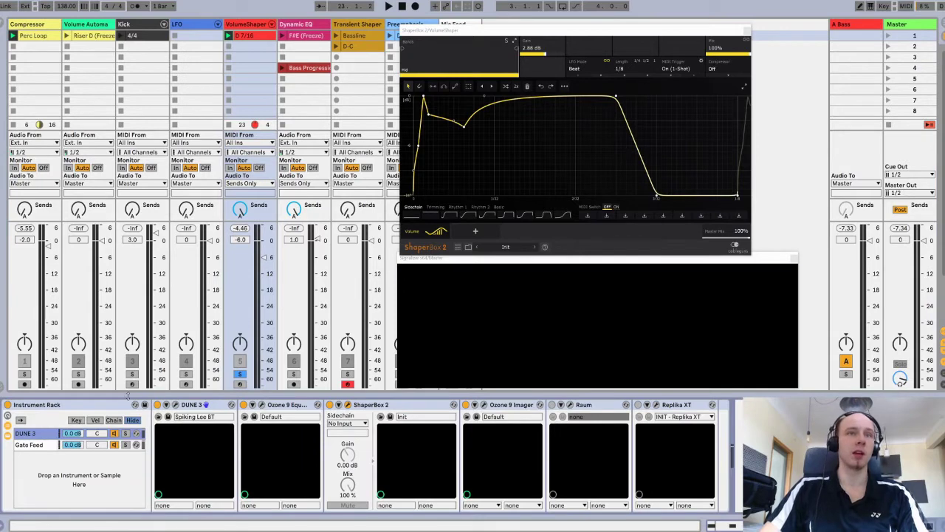
Solo the Kick track, play its 4/4 clip together with the bass and select the Sidechain chain in its Instrument Rack.
left_click(132, 375)
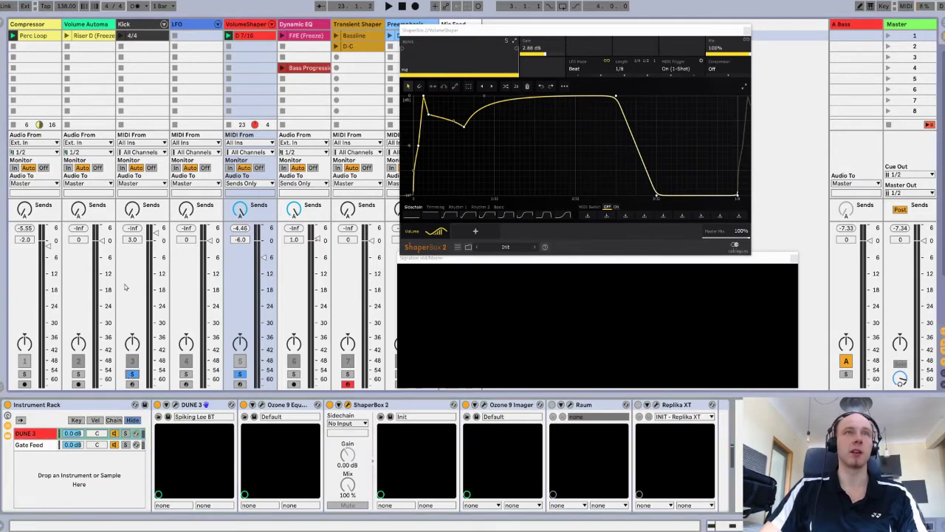
left_click(152, 61)
key("space")
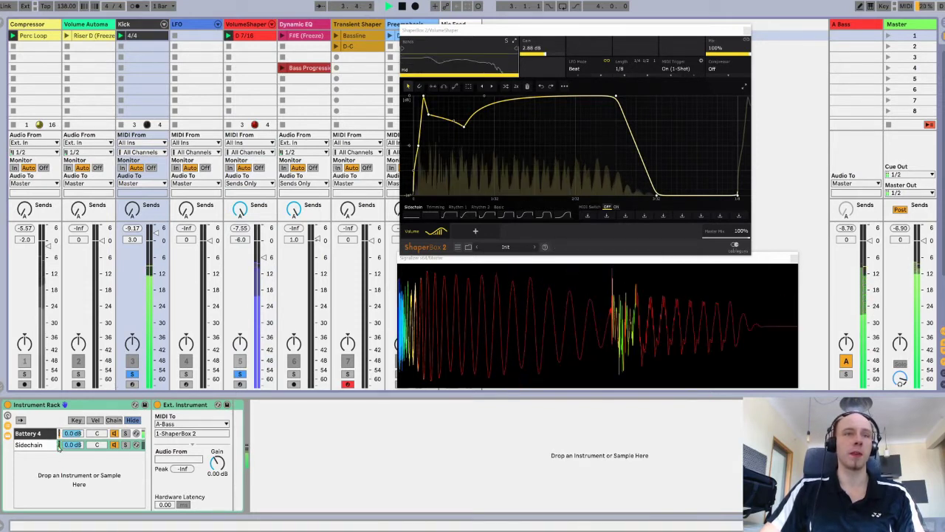
left_click(33, 446)
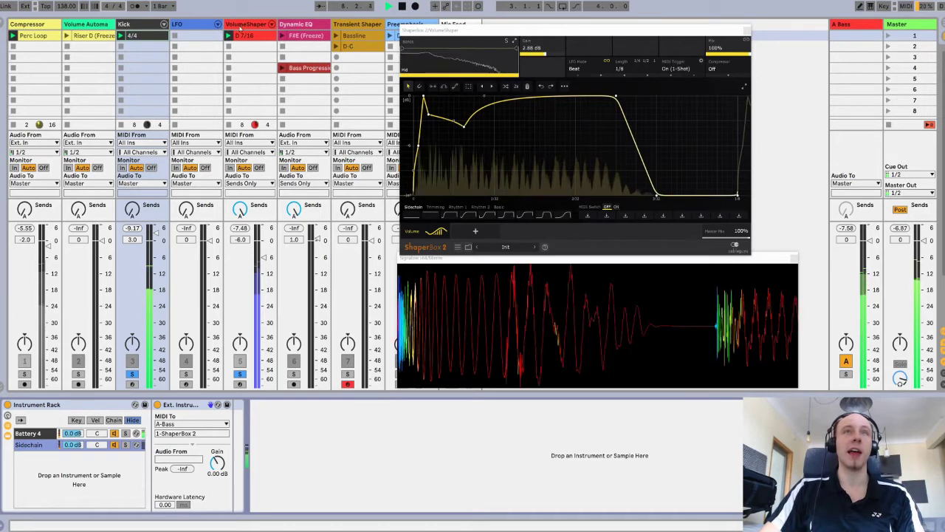
Apply the MPC 16 Swing-54 groove to the D 7/16 clip on the VolumeShaper track.
left_click(229, 166)
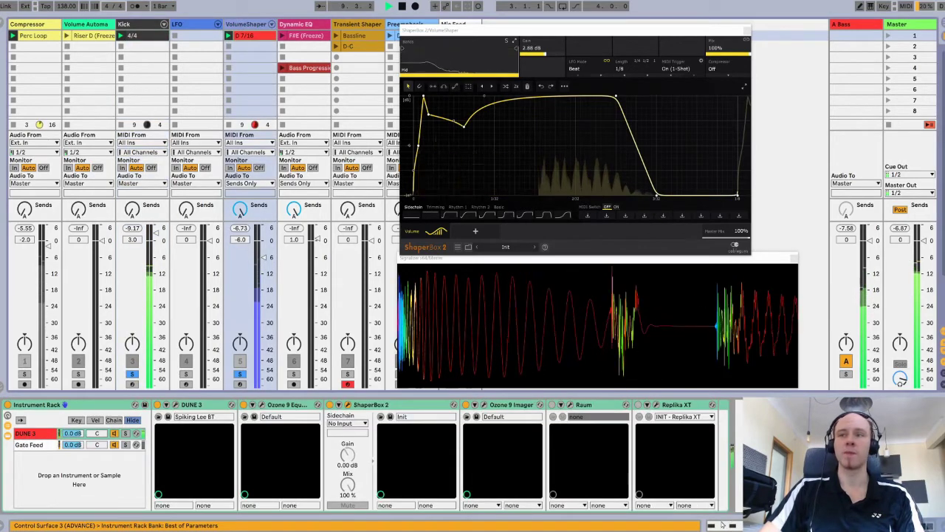
key("shift+Tab")
left_click(15, 470)
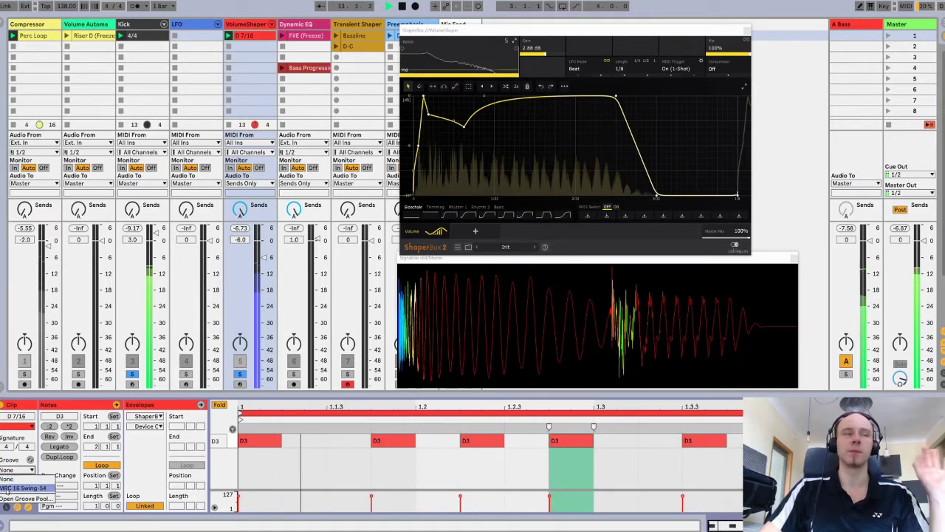
left_click(6, 488)
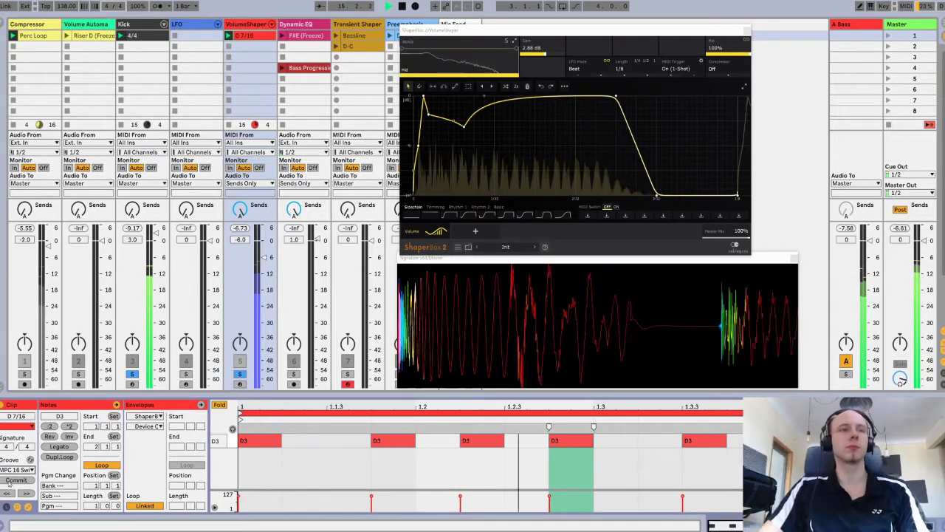
Compare the D 7/16 clip with its groove set to None and back on MPC 16 Swing-54, and stop playback.
left_click(19, 469)
left_click(10, 479)
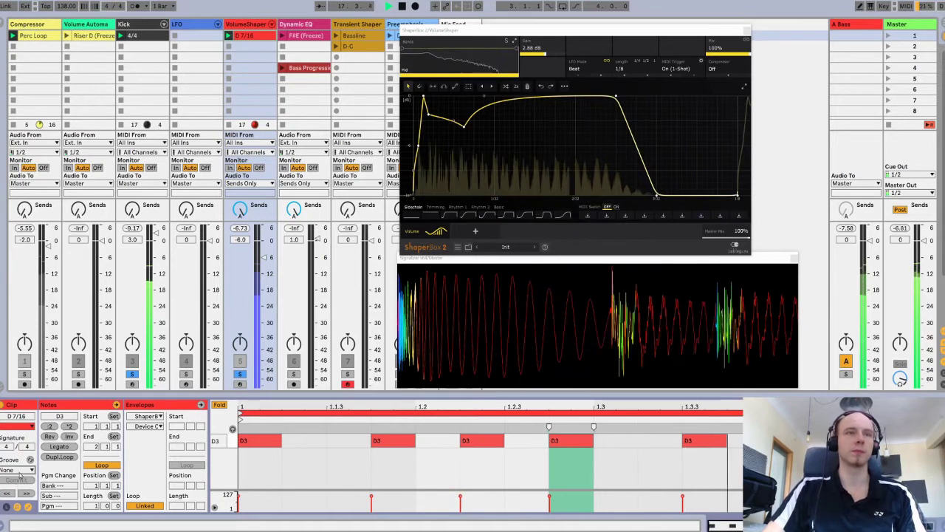
left_click(18, 470)
left_click(18, 488)
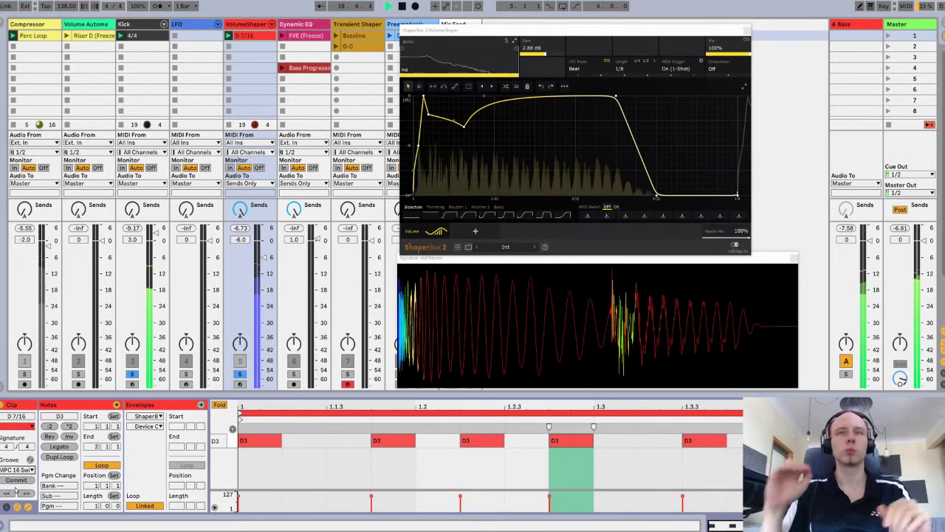
key("space")
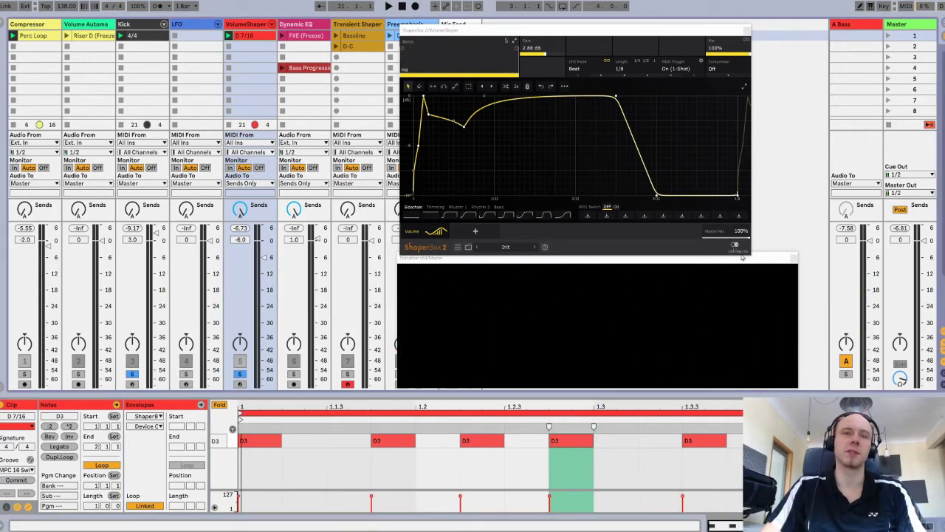
View the device chain of the Compressor track and return to the Transient Shaper track's devices.
key("Right")
key("Right")
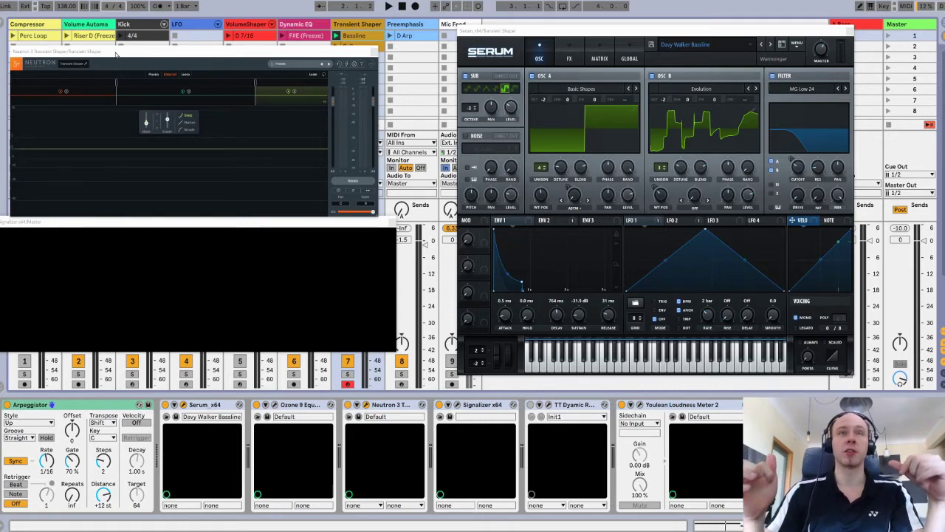
left_click(21, 24)
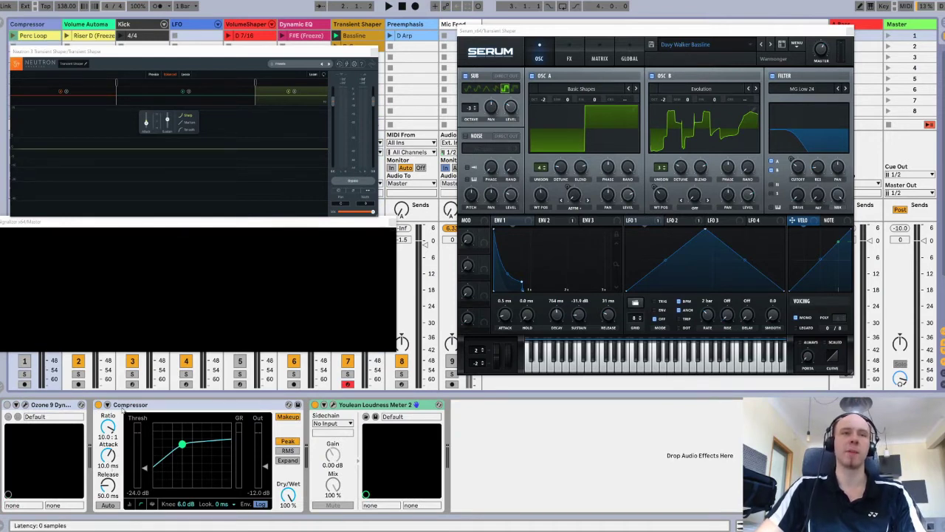
left_click(360, 25)
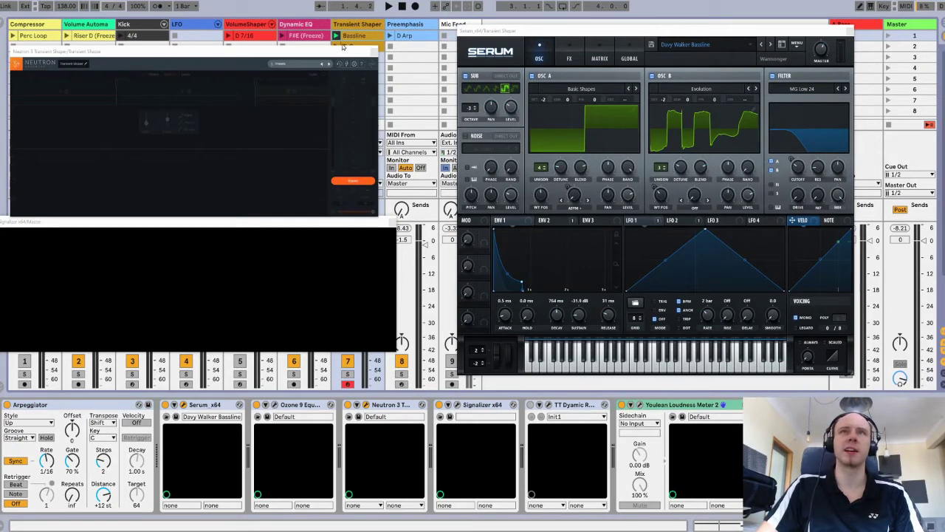
Play the Bassline clip, take Neutron 3 Transient Shaper out of bypass and select its lowest frequency band.
key("space")
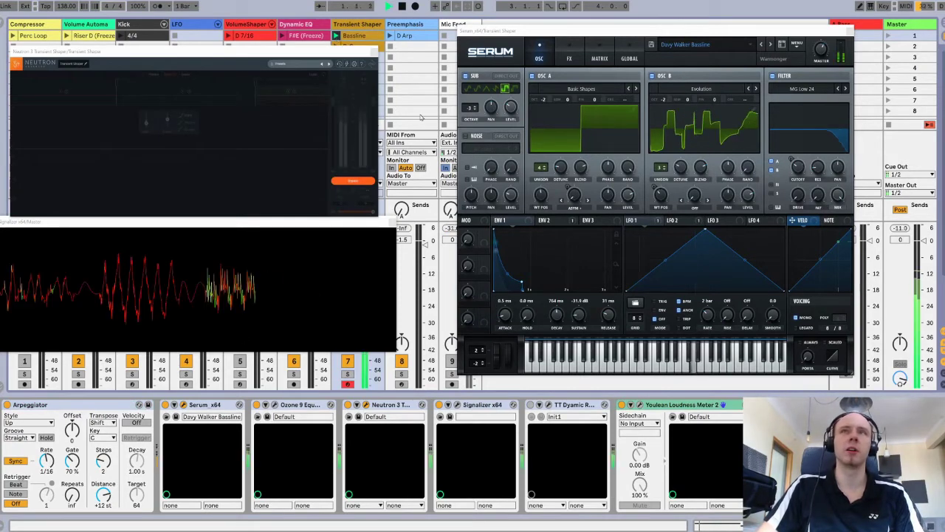
left_click(348, 182)
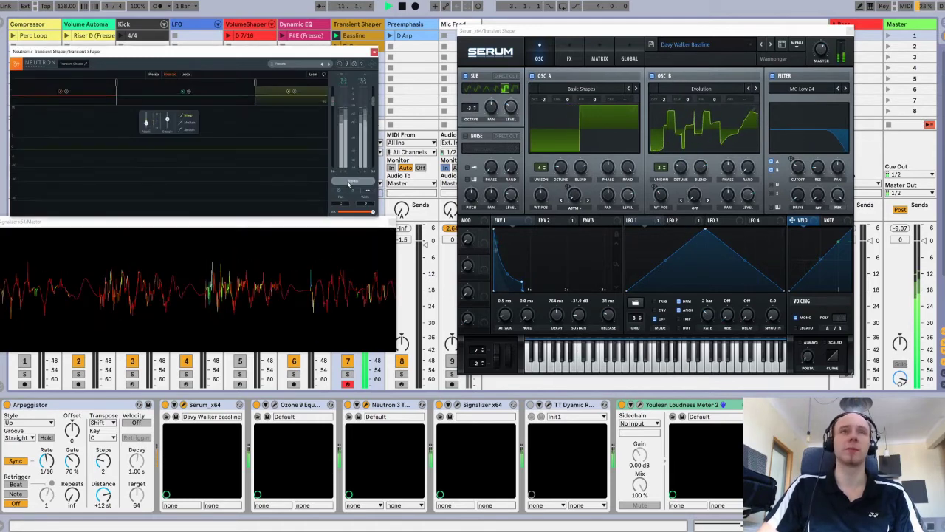
left_click(100, 93)
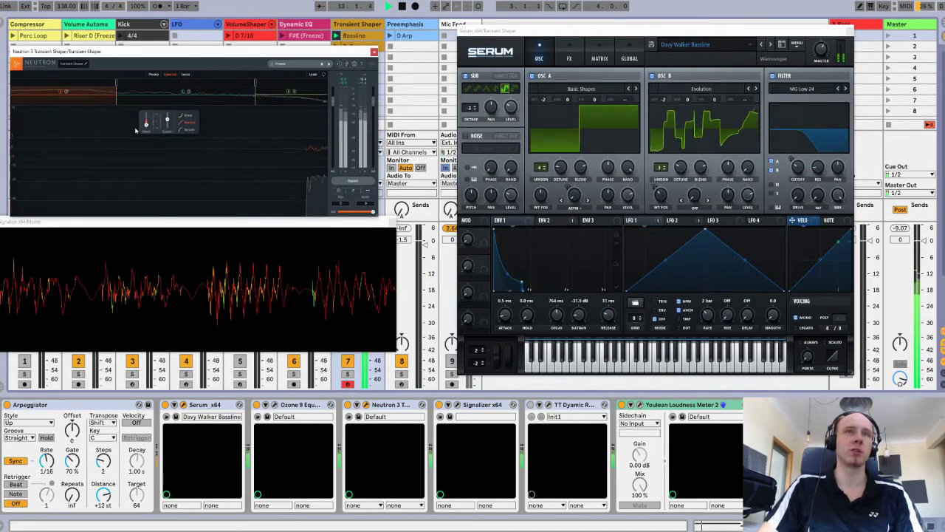
Compare the bassline with Neutron 3 Transient Shaper bypassed and active, and stop playback.
left_click(349, 181)
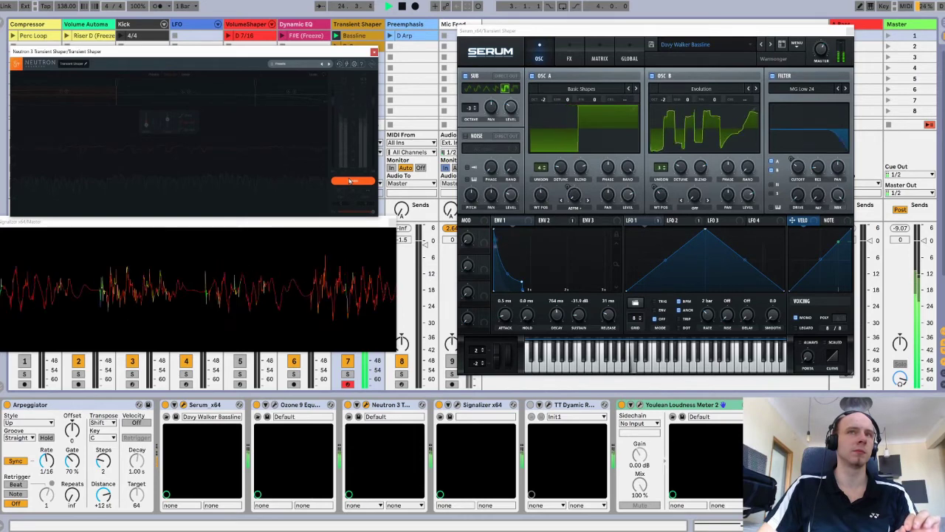
left_click(350, 181)
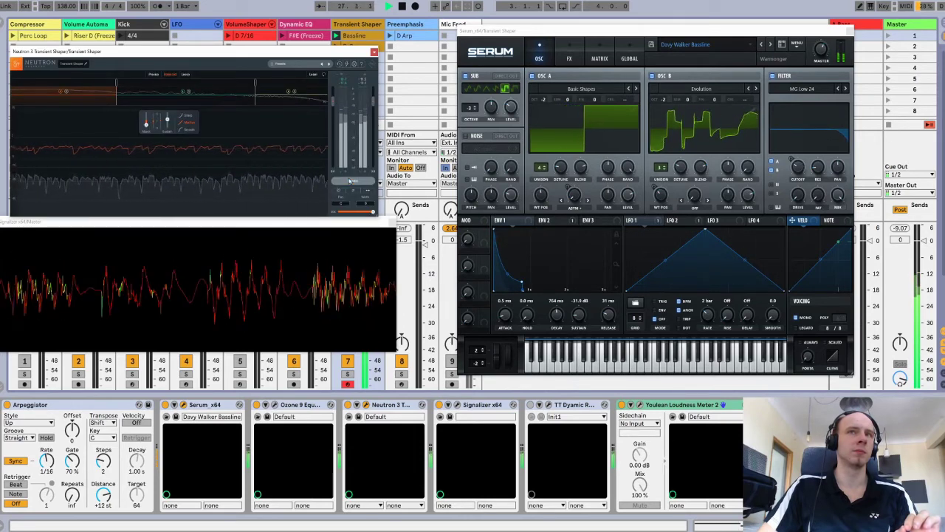
left_click(350, 181)
left_click(350, 181)
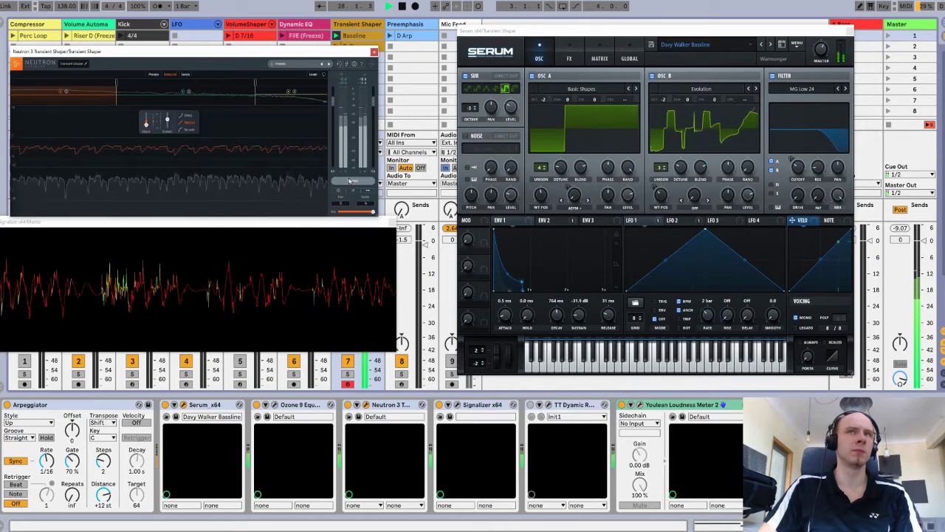
key("space")
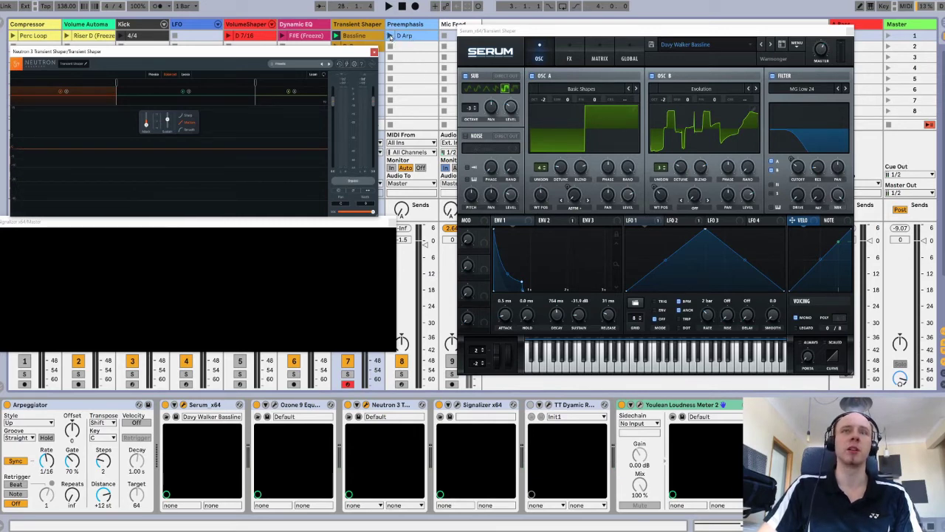
Play the D Arp clip along with the bassline, compare Neutron 3 Transient Shaper bypassed and active, and stop playback.
mouse_move(313, 267)
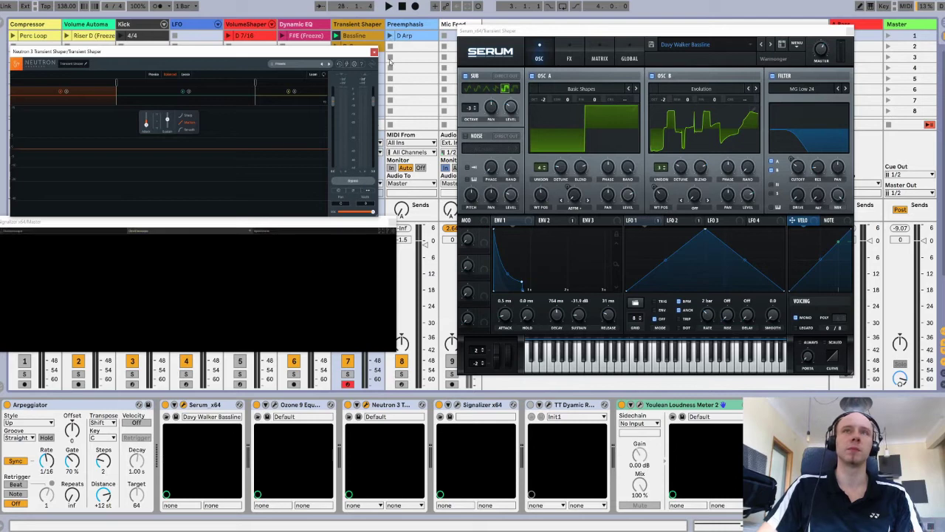
left_click(355, 183)
left_click(390, 35)
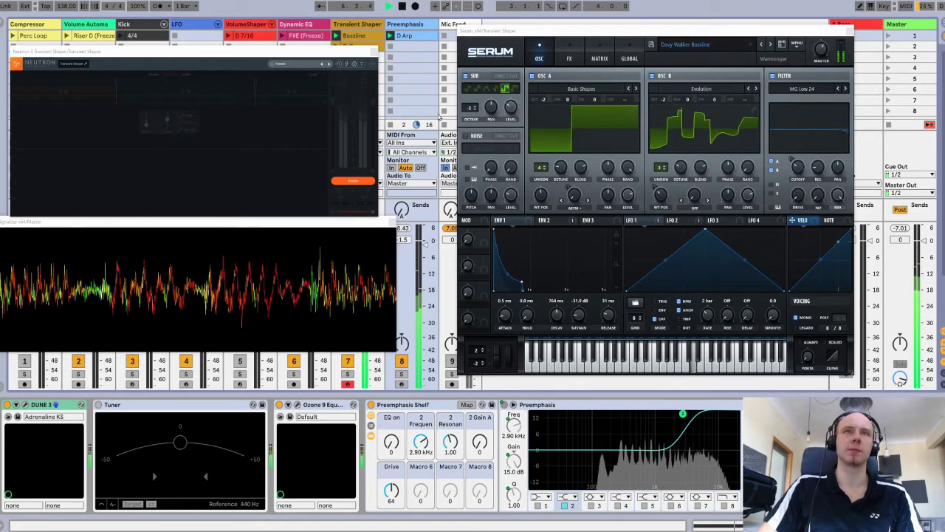
left_click(354, 181)
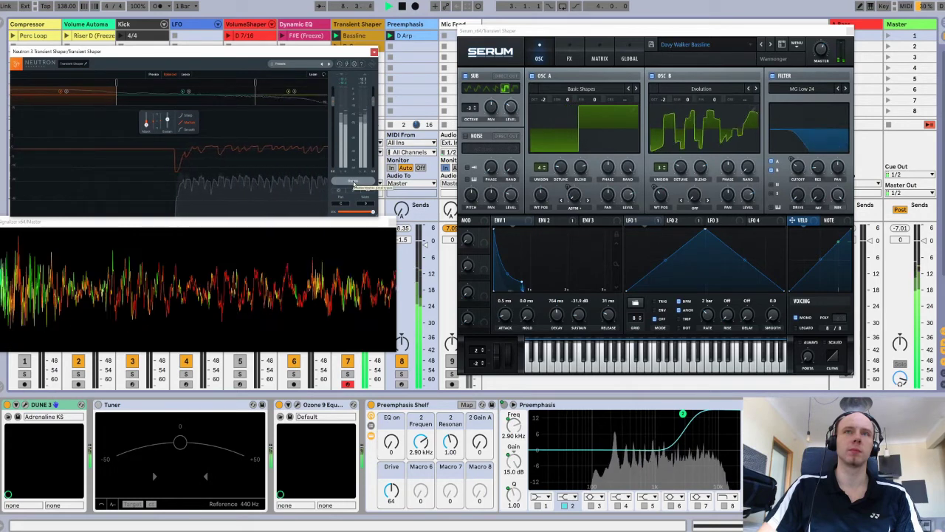
left_click(353, 182)
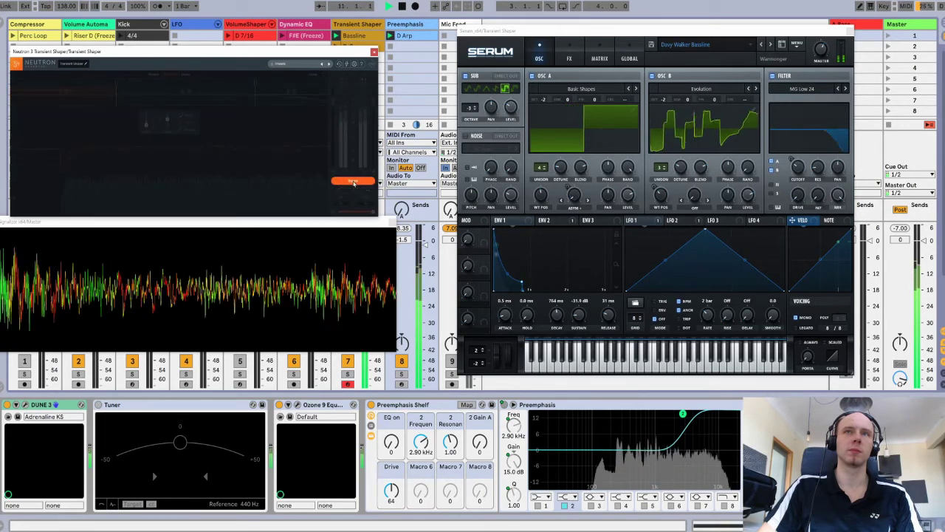
left_click(354, 181)
key("space")
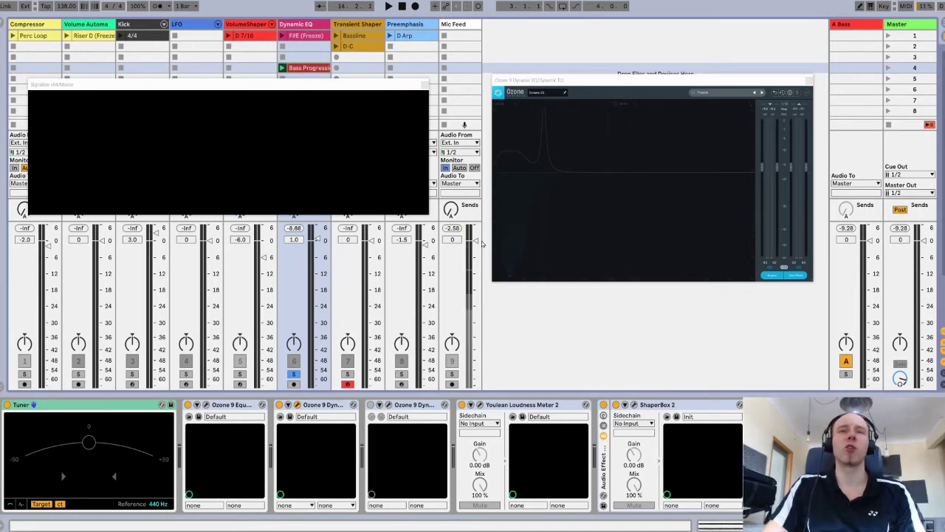
Play the Bass Progression clip on the soloed Dynamic EQ track, stop it and restart playback.
left_click(283, 67)
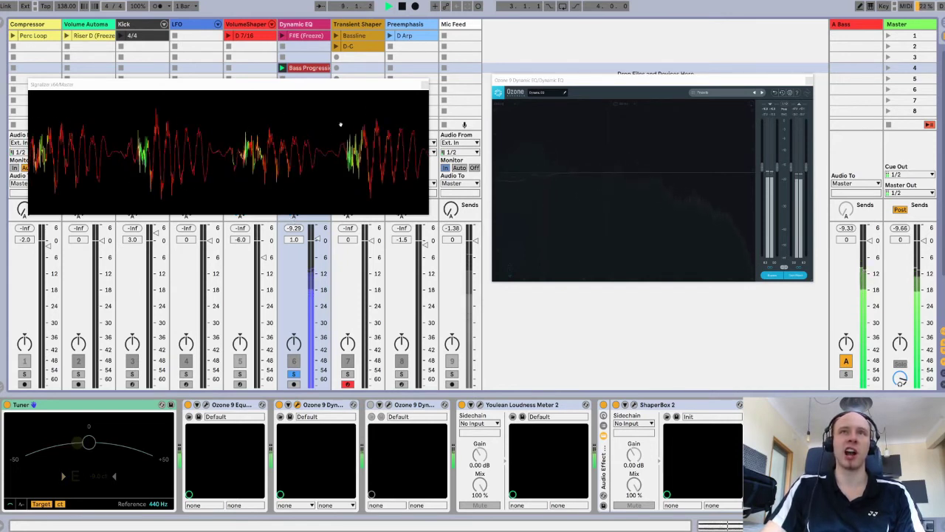
left_click(402, 6)
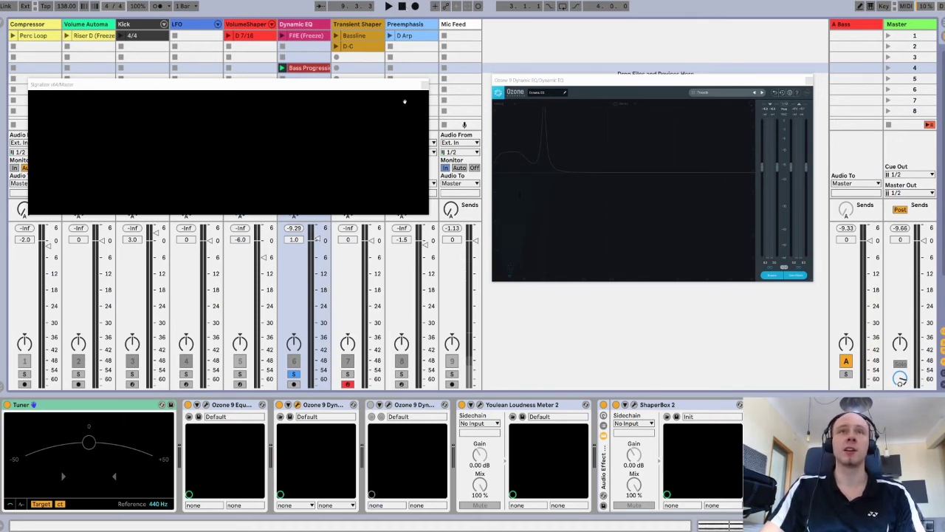
key("space")
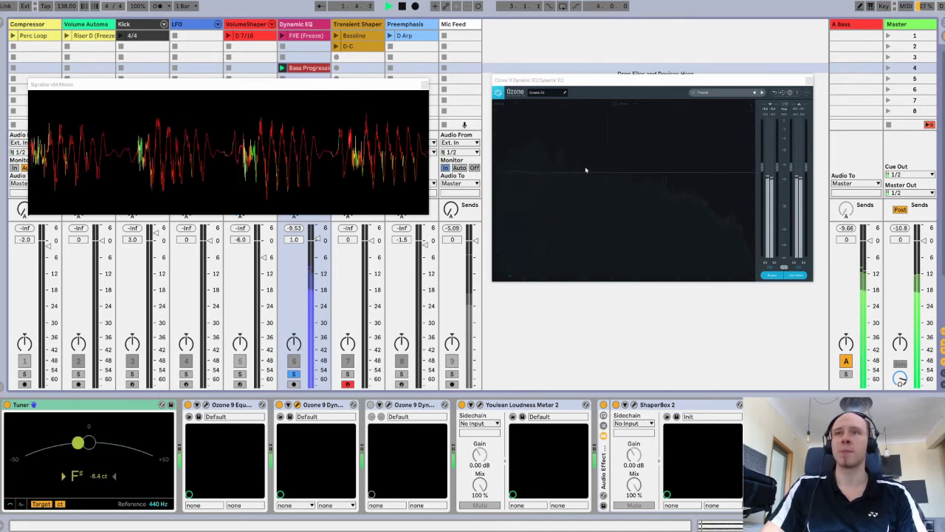